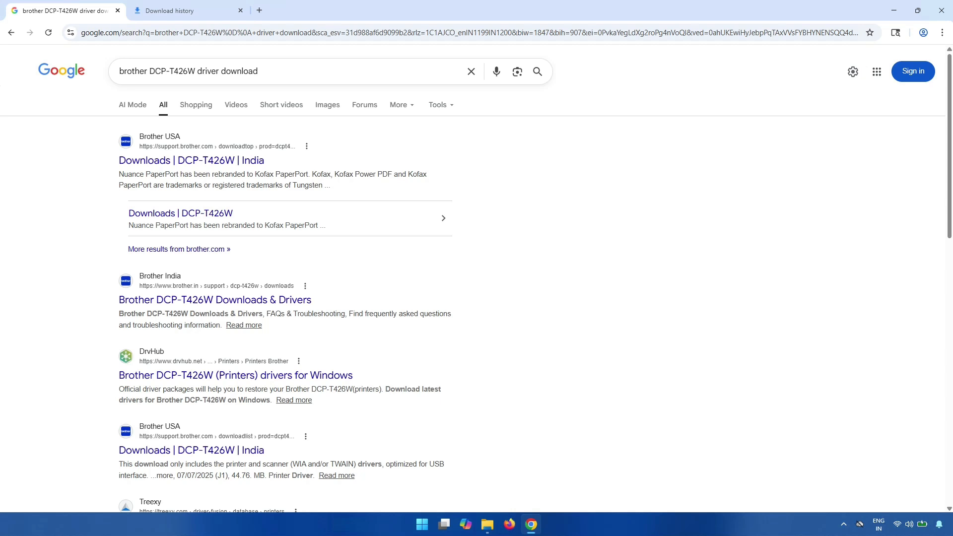
- Open the Brother DCP-T426W India downloads page from the search results for the printer's driver
triple_click(120, 71)
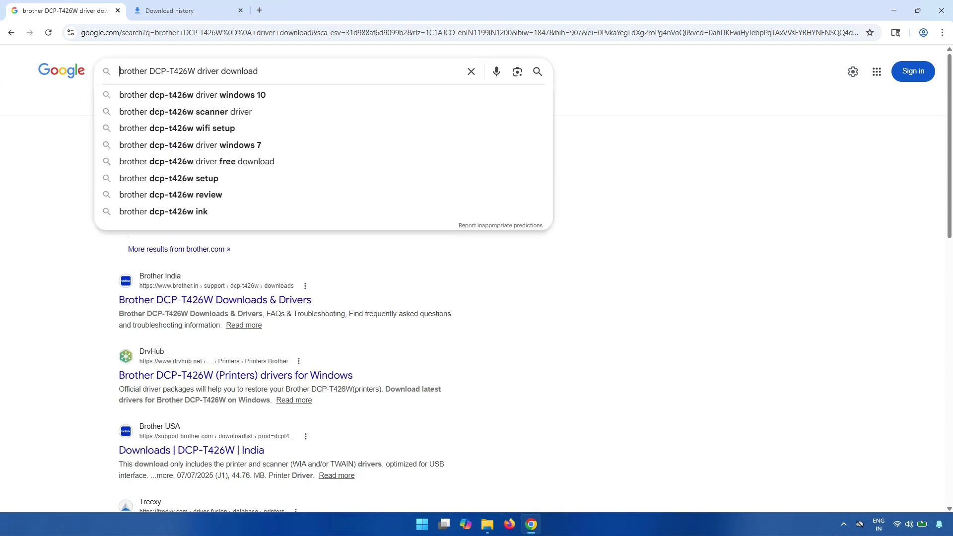
click(628, 178)
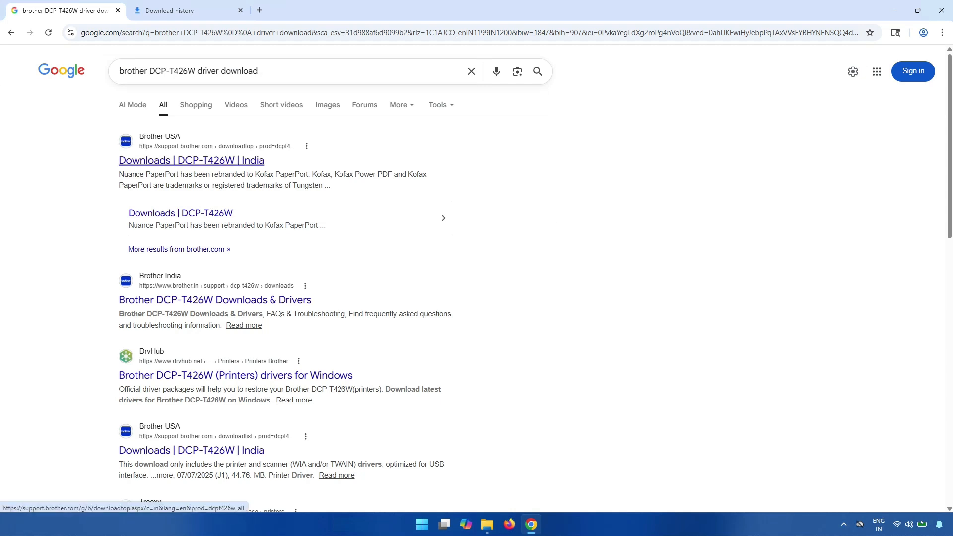
click(191, 160)
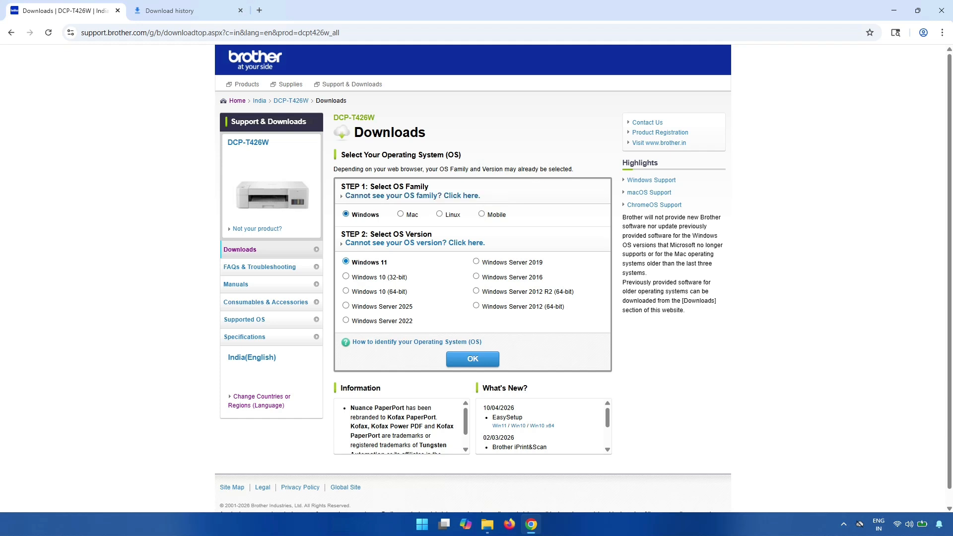
- Check the operating system versions offered for the Mac, Linux and Mobile families, including iOS and Android
click(401, 214)
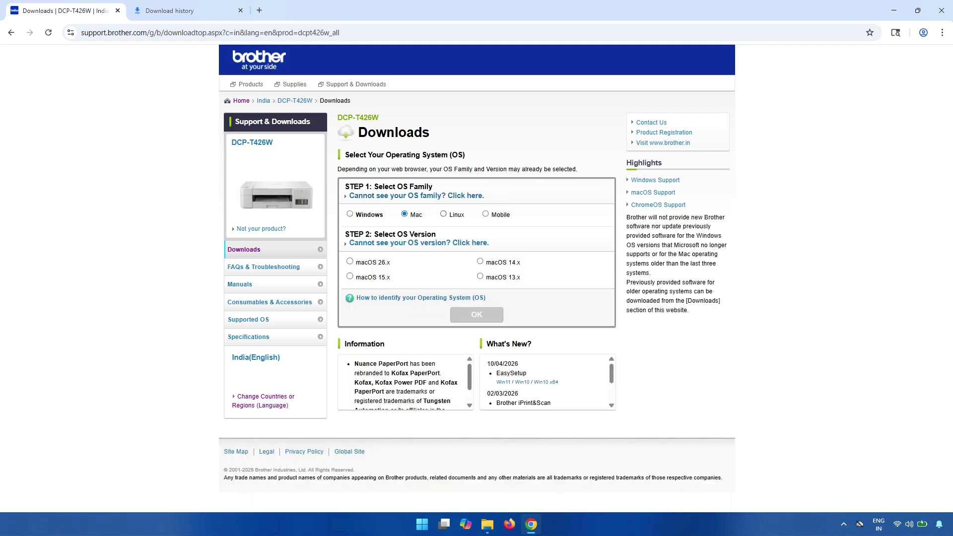
click(443, 214)
click(485, 213)
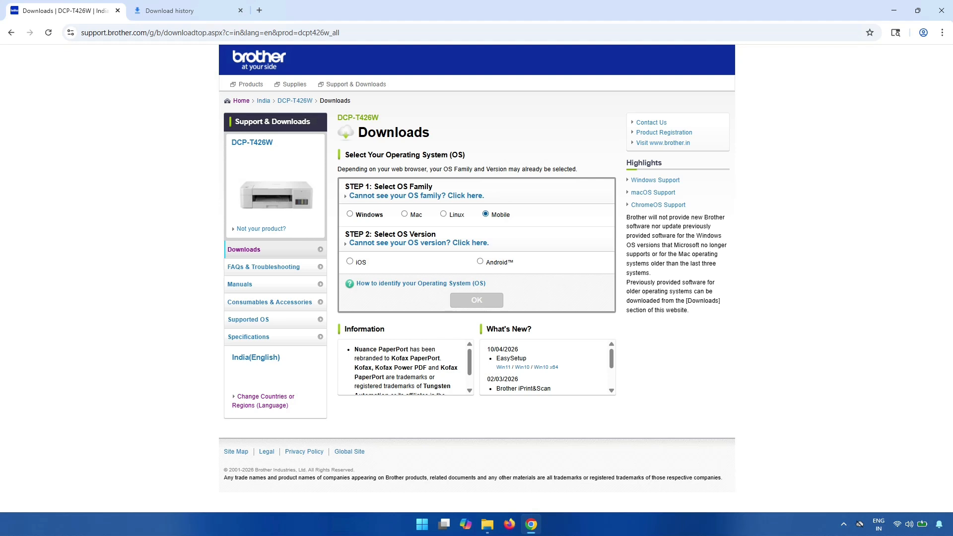
click(350, 261)
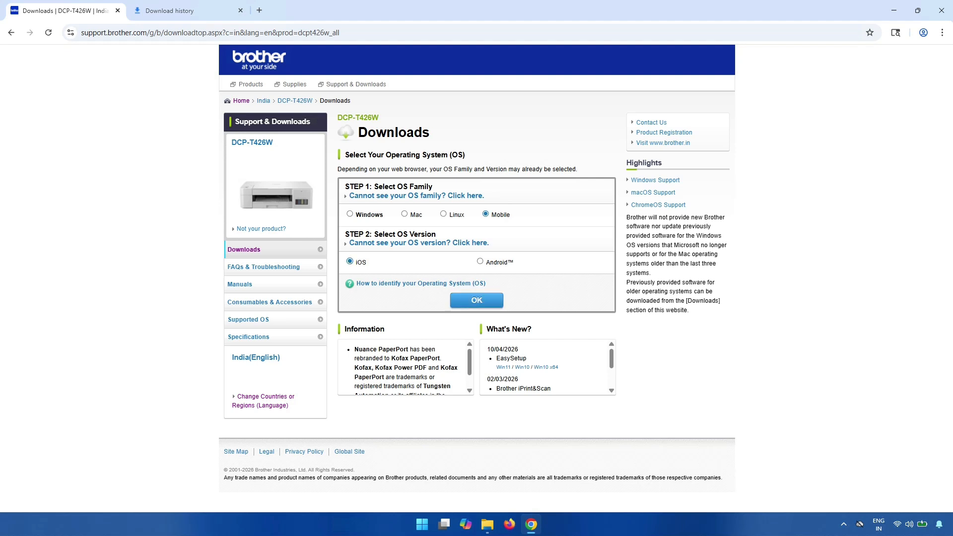
click(479, 261)
- Select Windows as the OS family and Windows 11 as the version, and open the matching download list
click(349, 214)
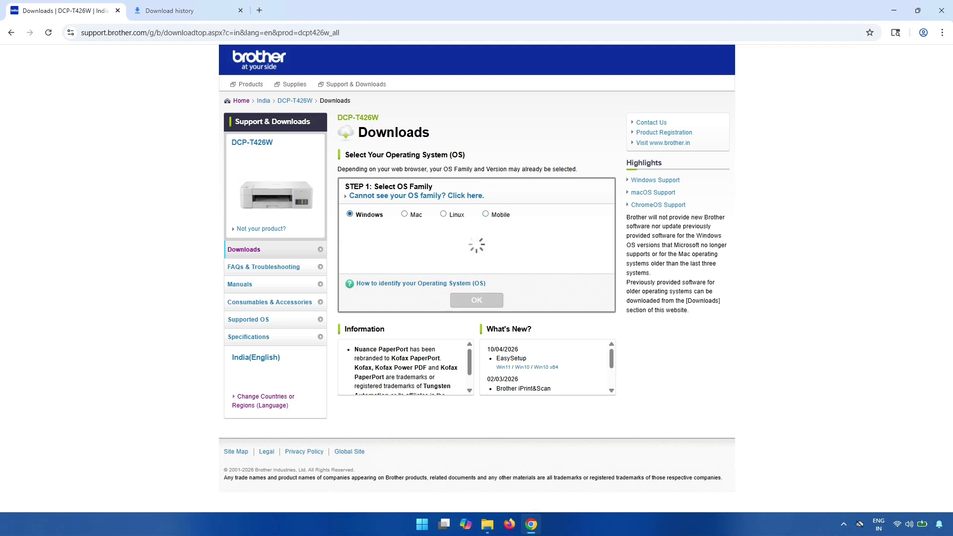
click(346, 261)
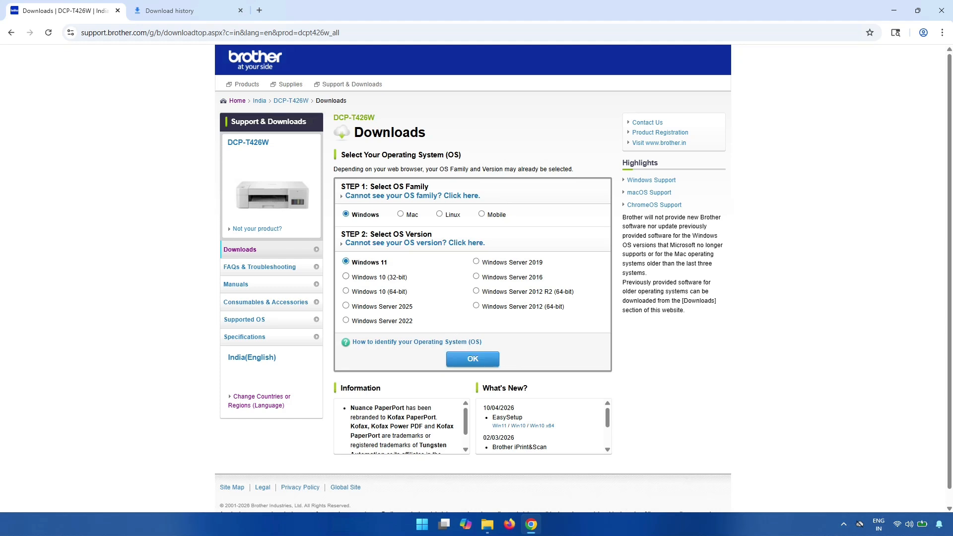
drag(564, 306, 380, 262)
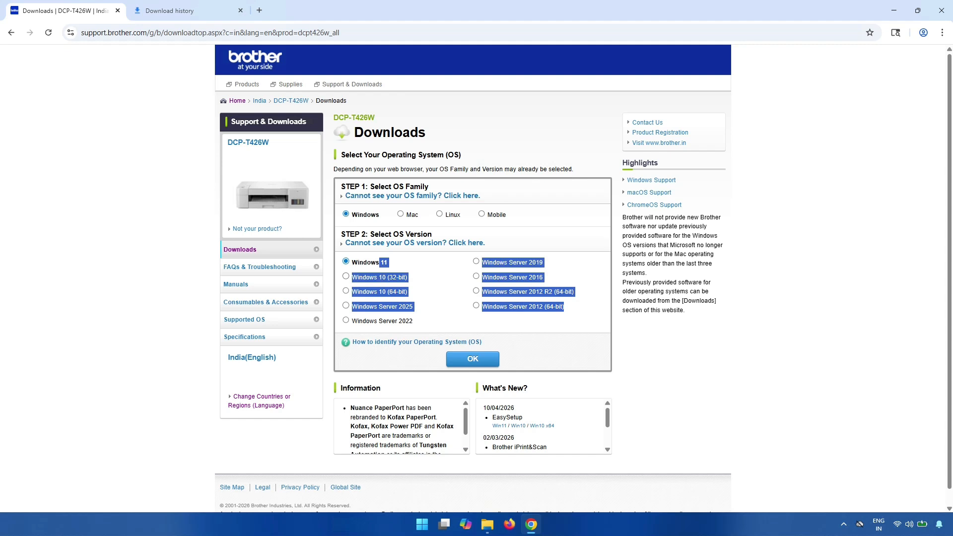
click(381, 263)
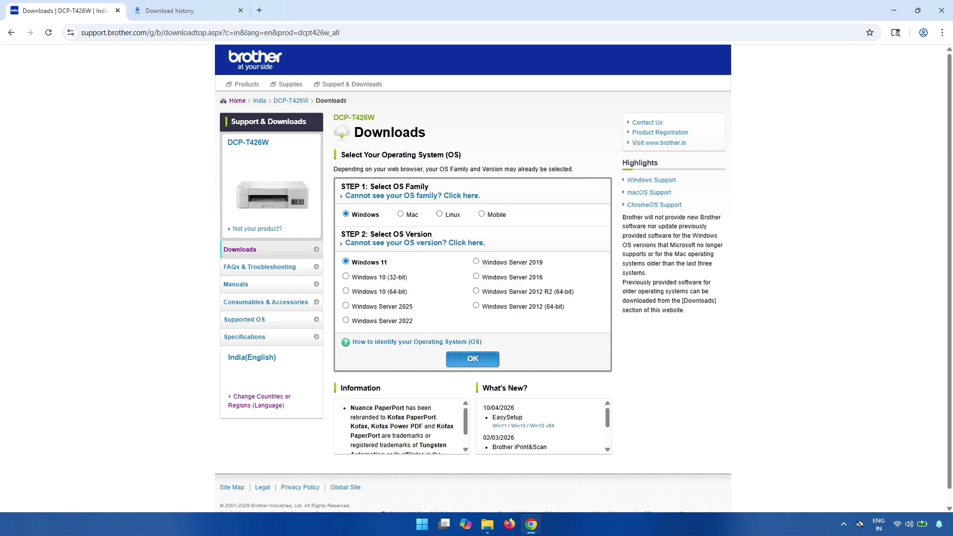
click(472, 358)
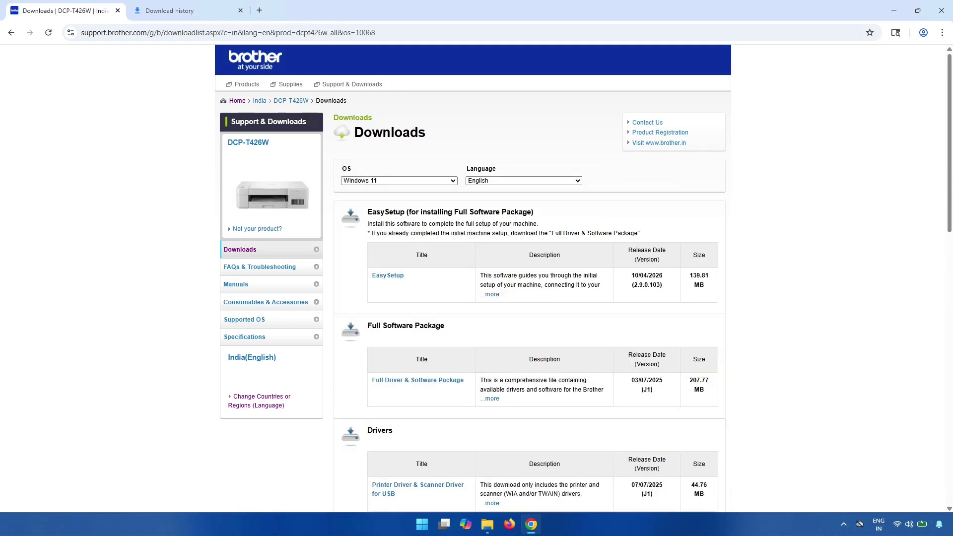
- Download the Printer Driver & Scanner Driver for USB, agreeing to the EULA, and dismiss the decompression message
scroll(529, 278, down, 2)
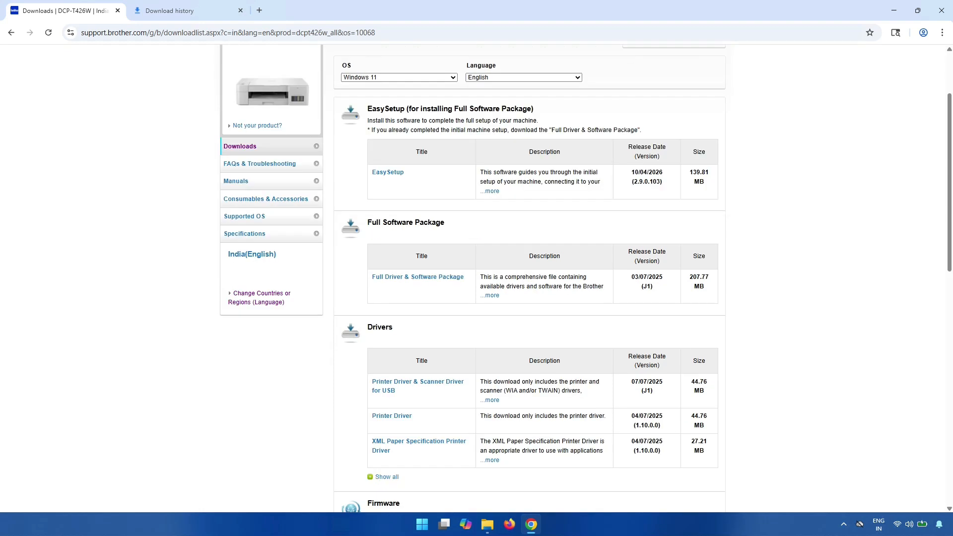
drag(367, 108, 401, 108)
click(400, 109)
drag(445, 223, 367, 223)
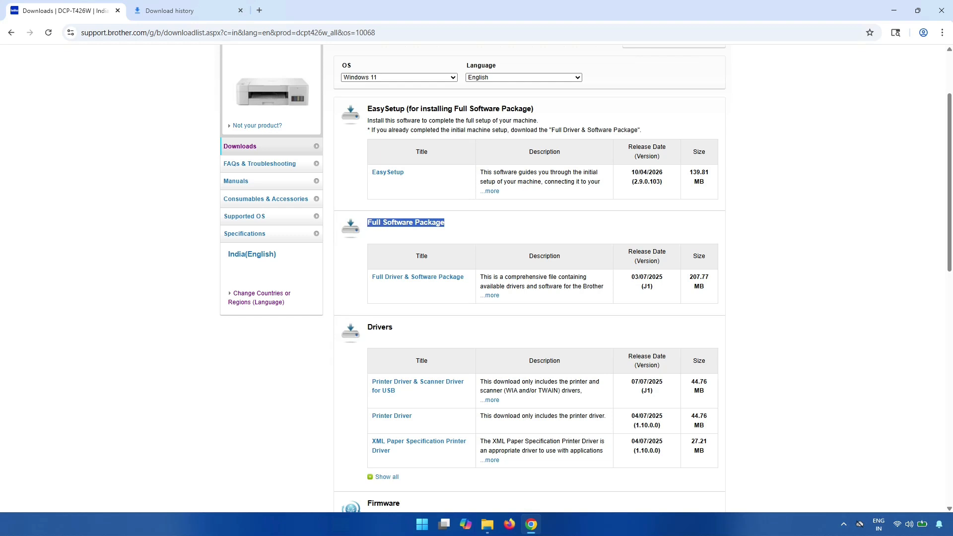
drag(367, 327, 393, 327)
drag(370, 381, 464, 382)
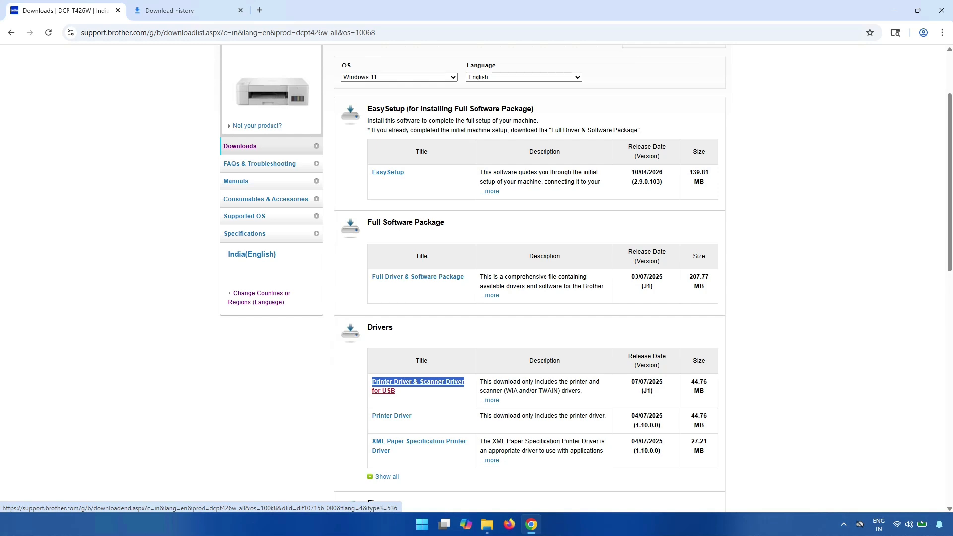
click(462, 382)
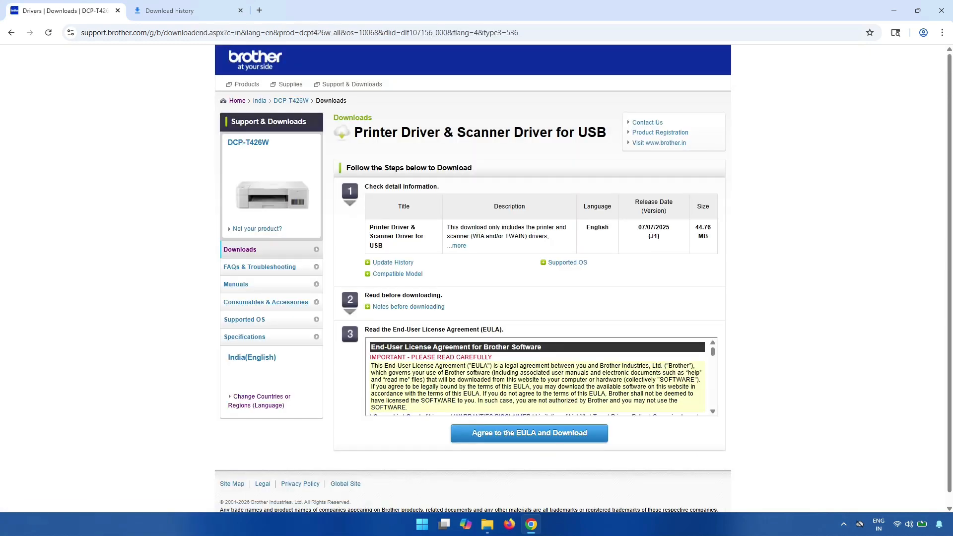
click(529, 432)
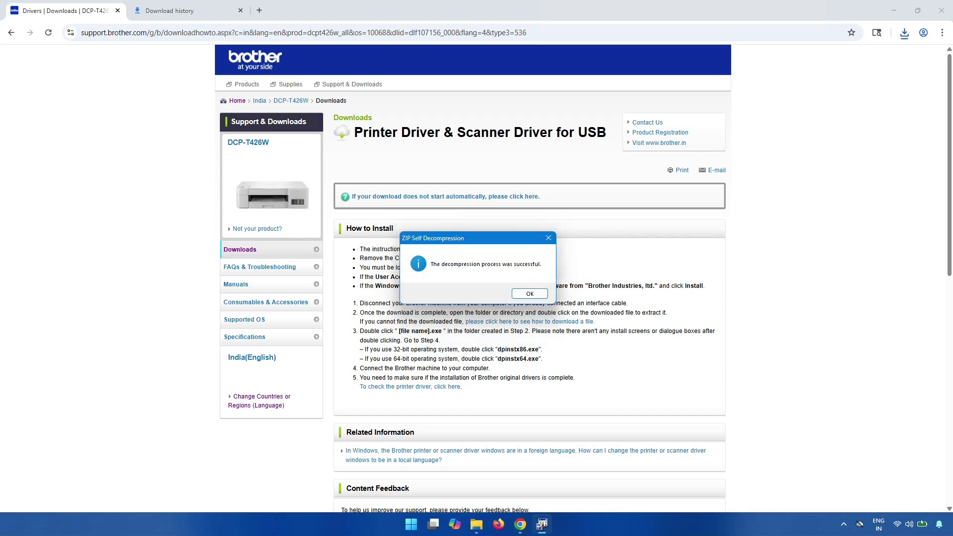
click(529, 294)
- Copy the downloaded Y20A_C2-hostm-J1.EXE from the Downloads folder to the desktop
click(904, 33)
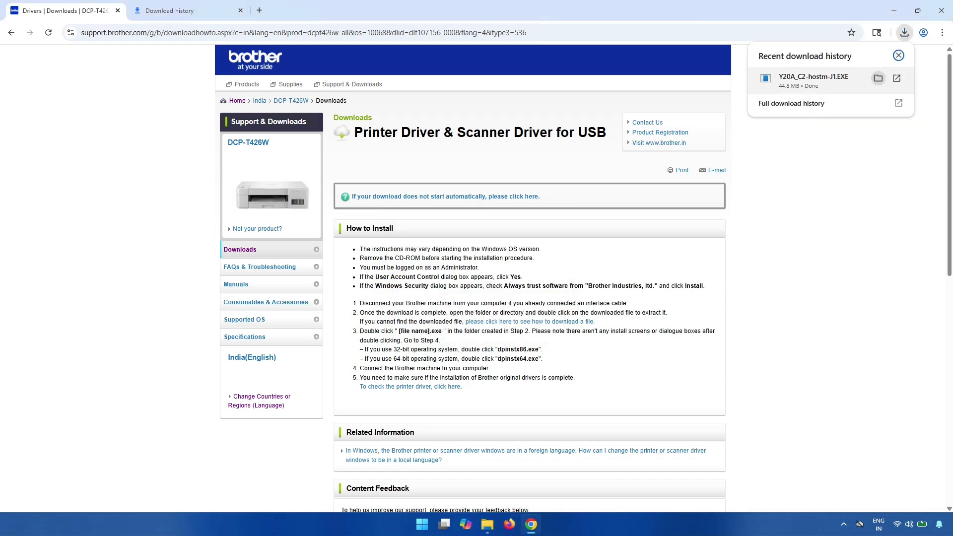
click(878, 78)
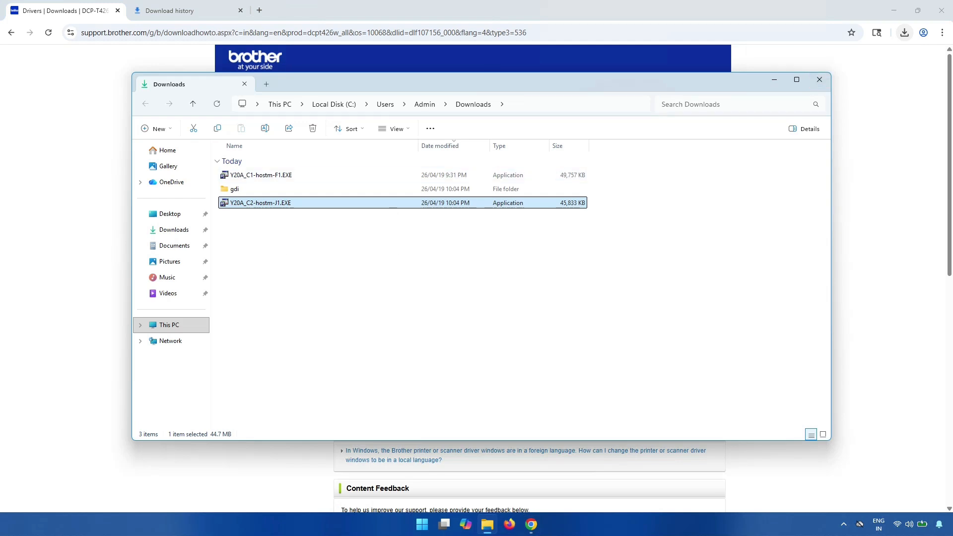
right_click(284, 203)
click(332, 217)
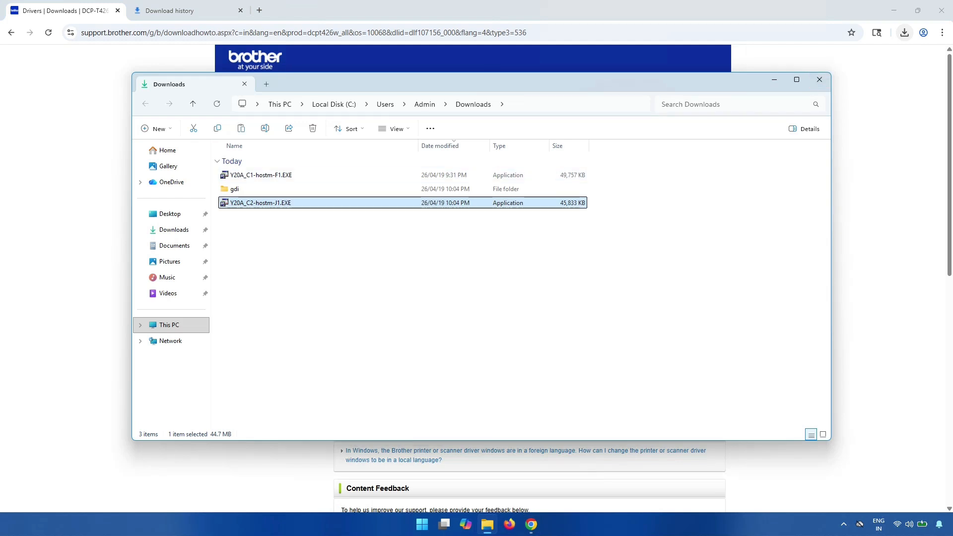
click(774, 80)
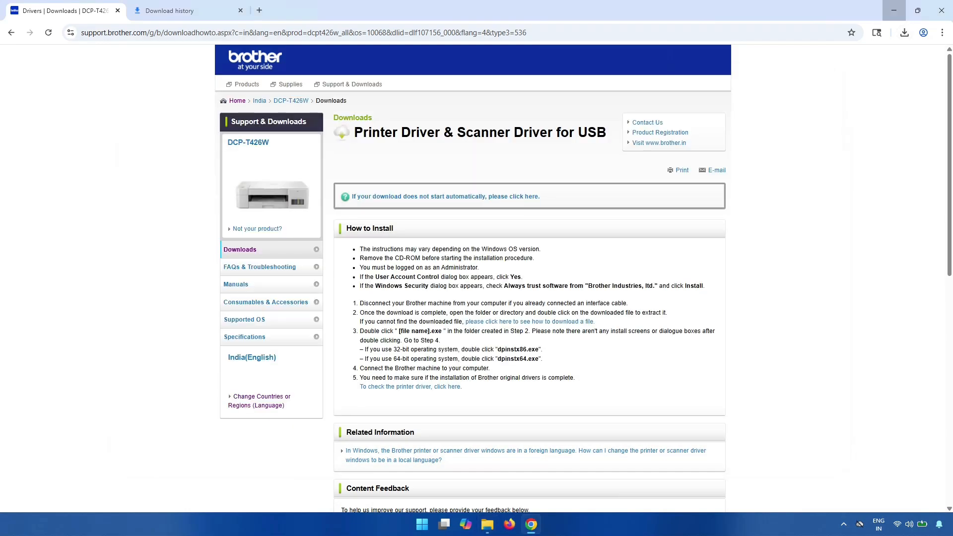
click(894, 10)
right_click(134, 225)
click(151, 237)
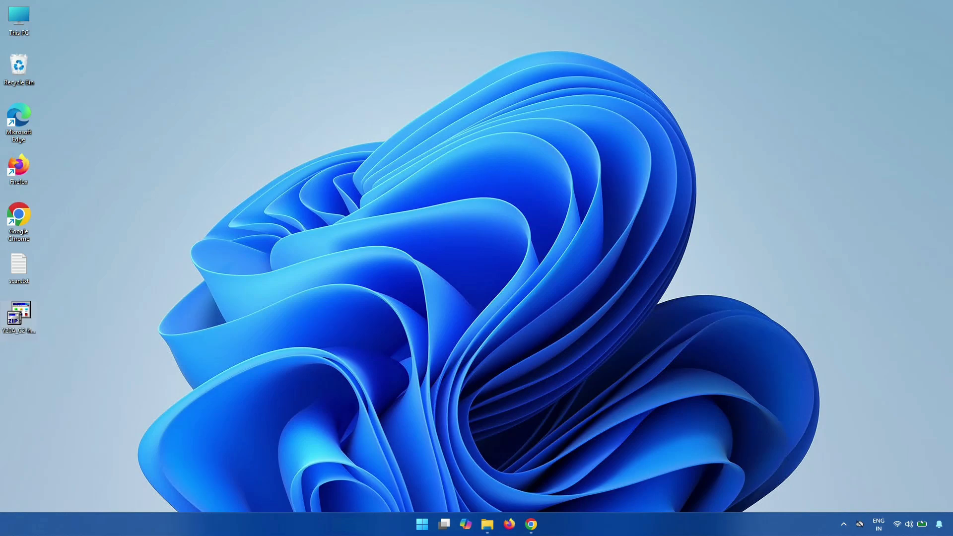
- Extract the driver package on the desktop by running the copied installer and allowing it to make changes
right_click(11, 338)
click(63, 156)
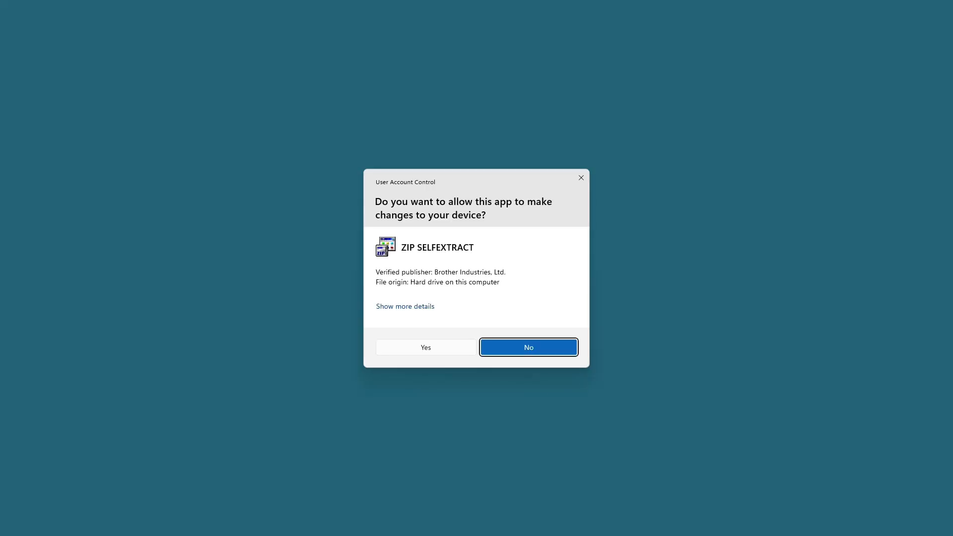
click(426, 348)
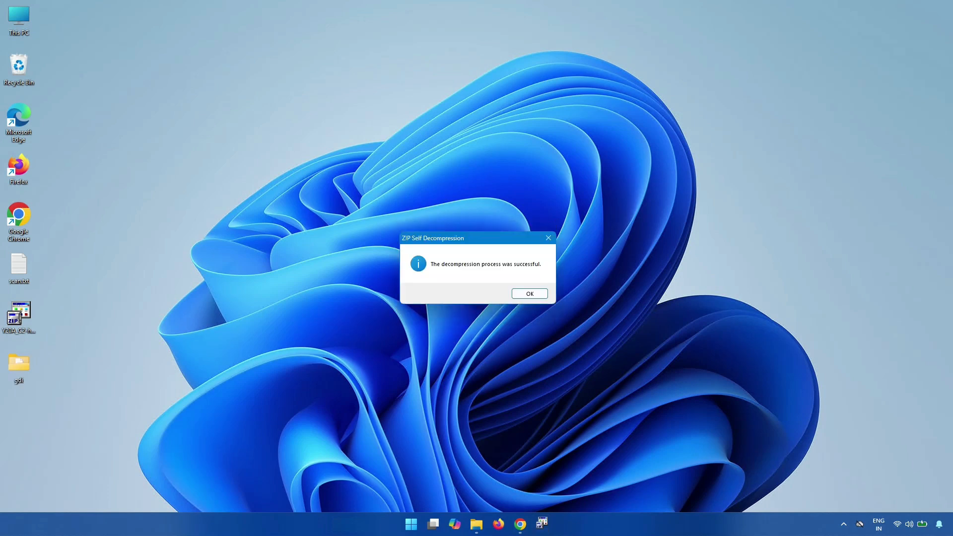
key(Return)
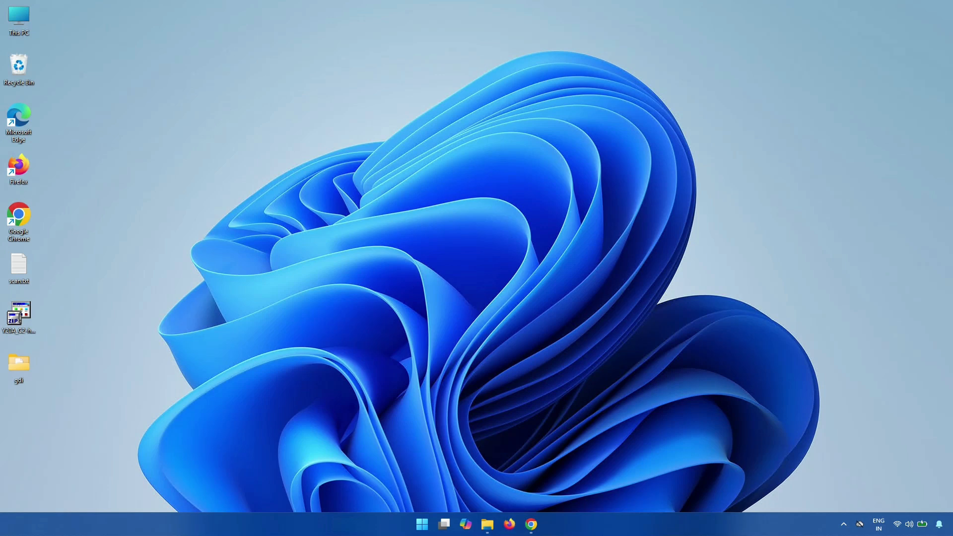
- Open the Printers & scanners page of the Windows Bluetooth & devices settings
click(422, 524)
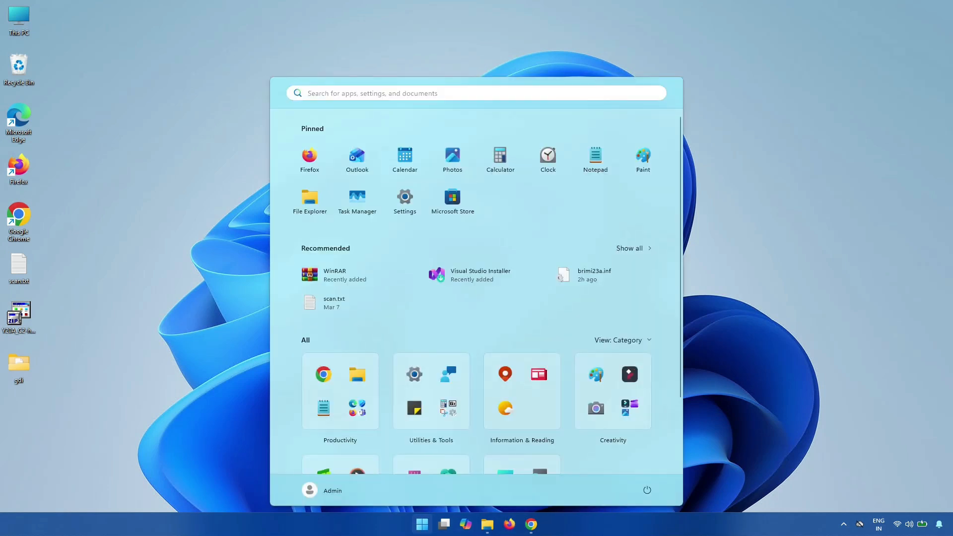
click(405, 201)
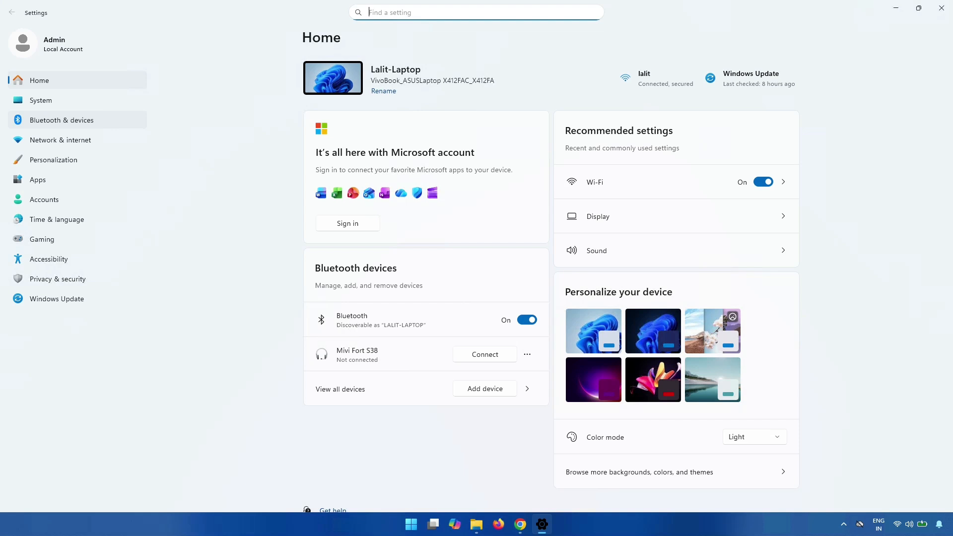
click(61, 120)
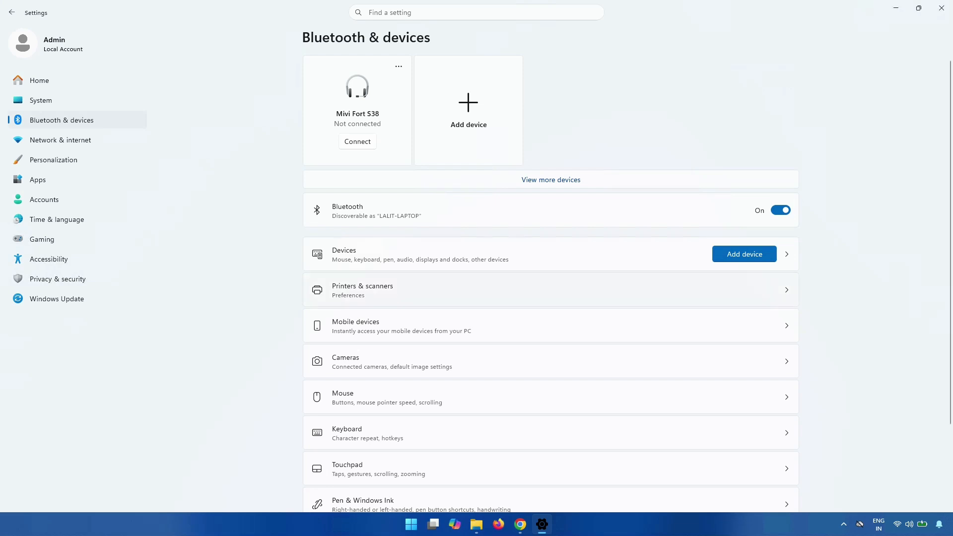
click(362, 290)
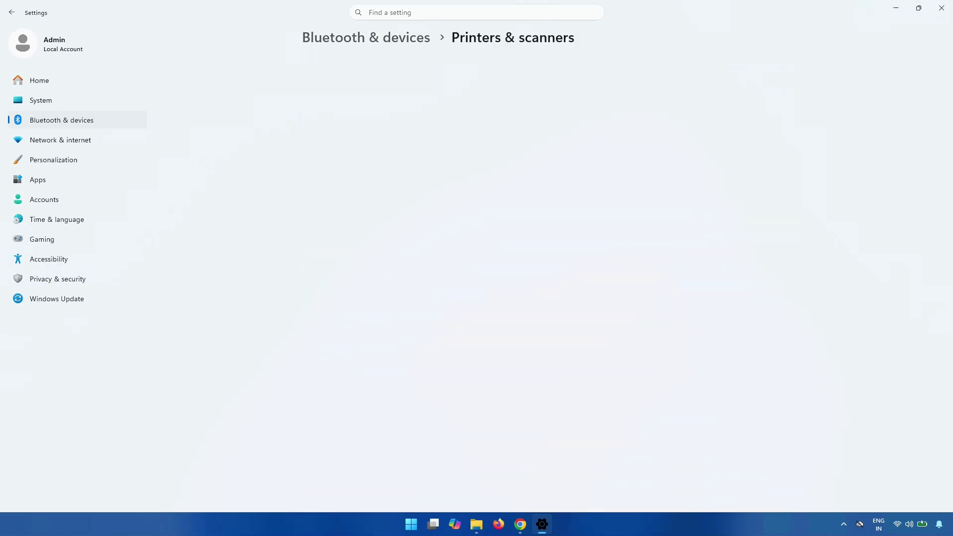
- Start adding a new printer manually as a local or network printer with manual settings
click(759, 72)
click(758, 72)
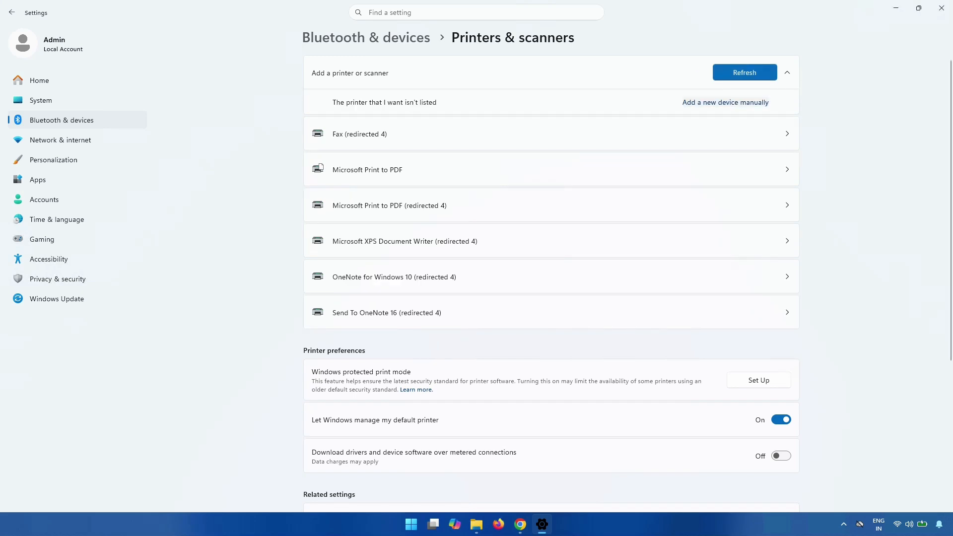
click(725, 102)
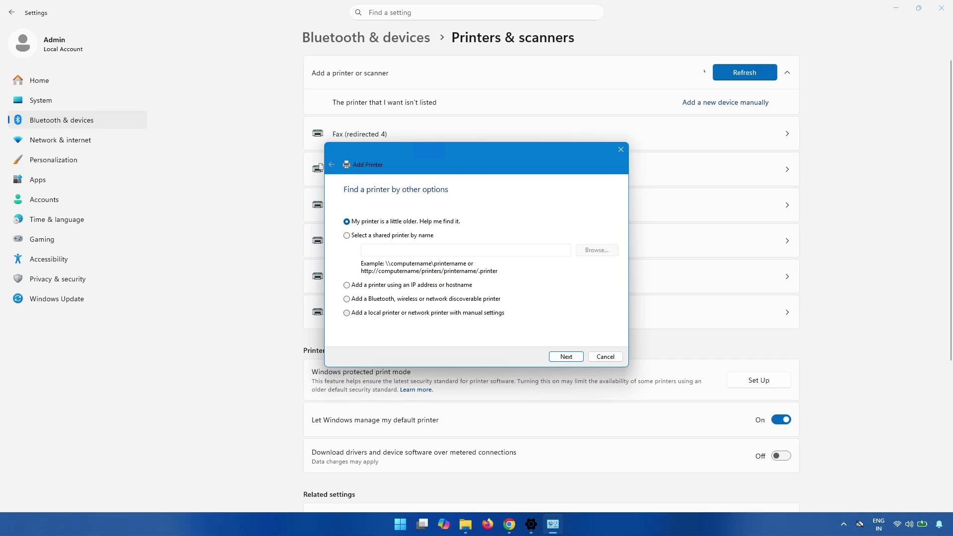
click(347, 312)
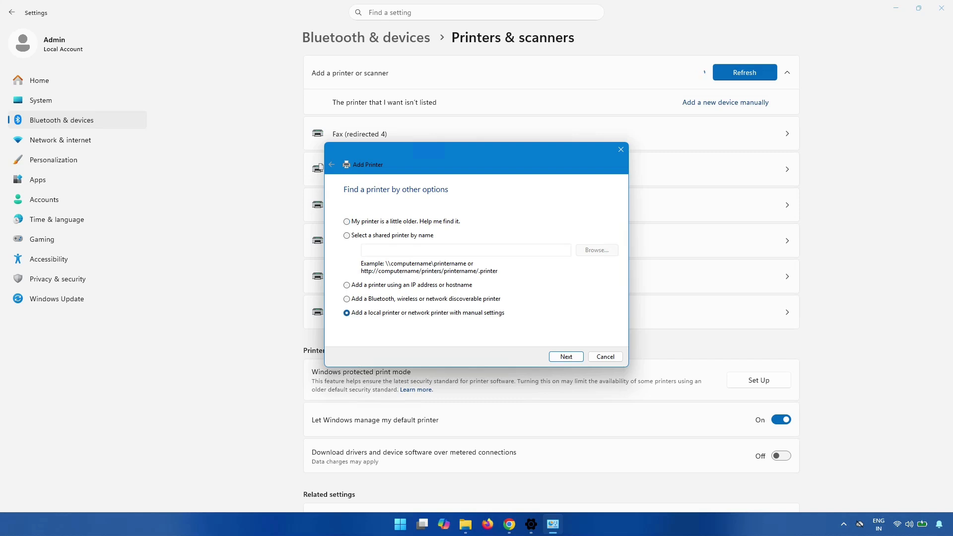
click(566, 357)
- Set the new printer to use the existing port LPT1: (Printer Port)
click(526, 228)
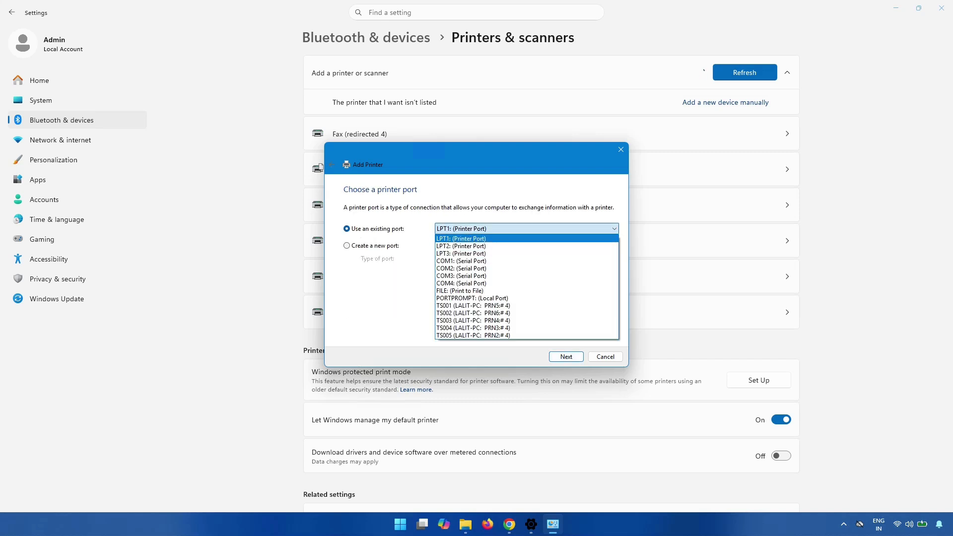
click(461, 239)
click(565, 357)
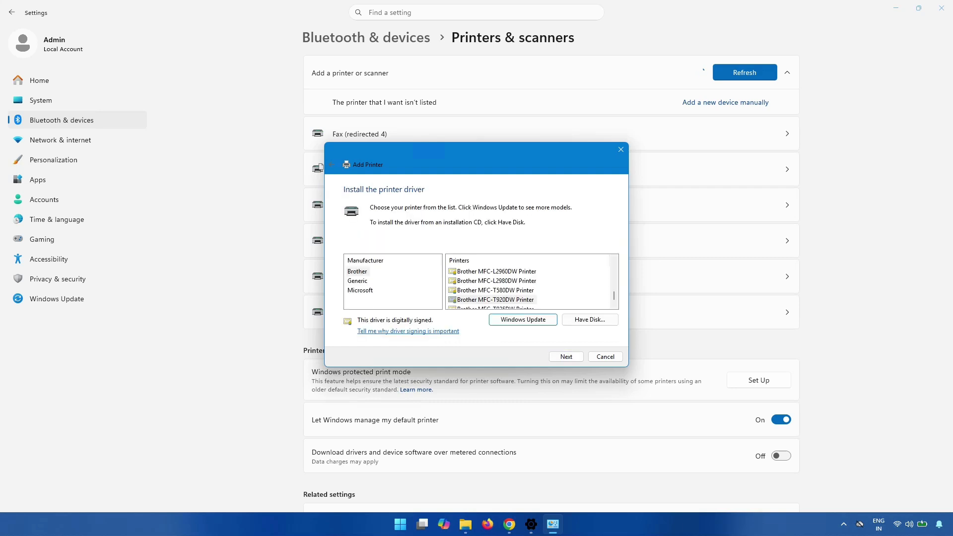
- Load the printer driver from disk using brimi19a.inf in the gdi folder on the desktop
click(589, 320)
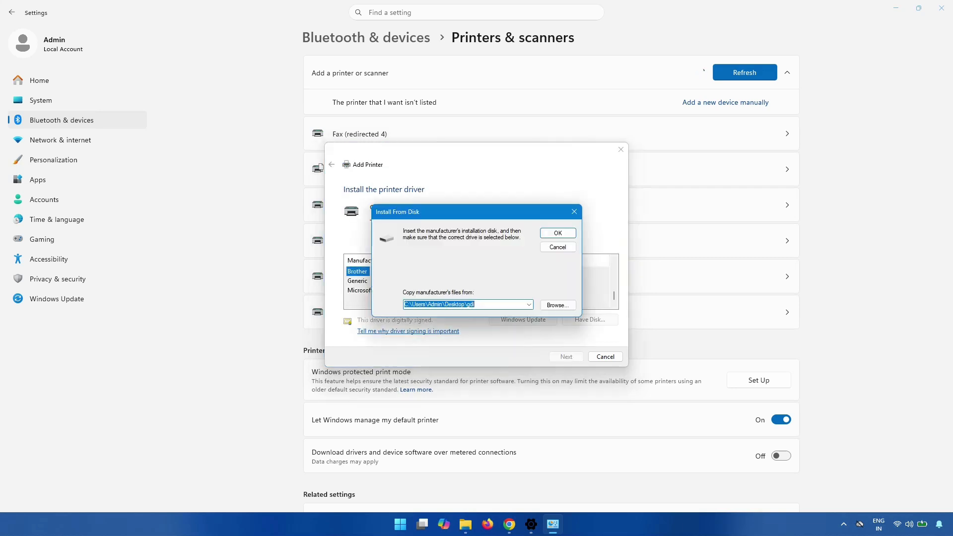
click(557, 305)
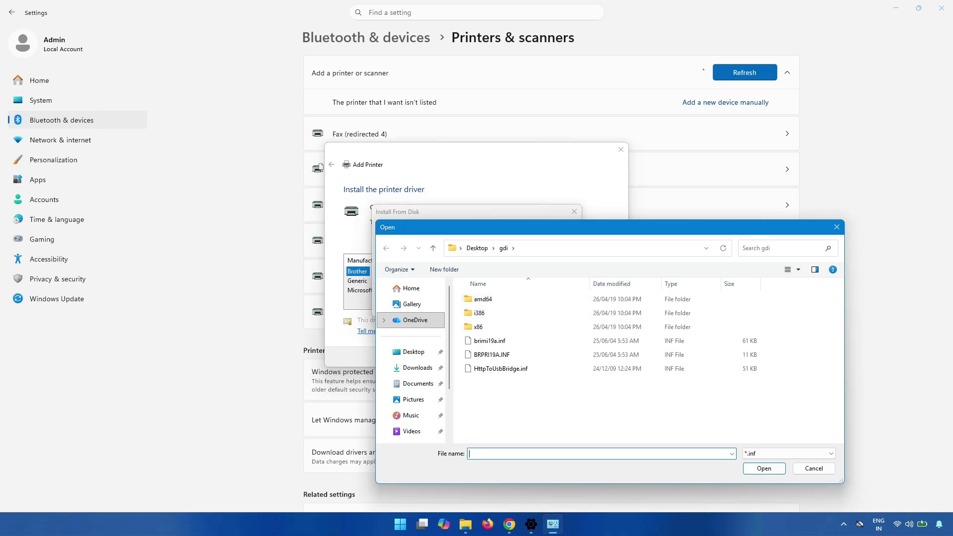
click(477, 247)
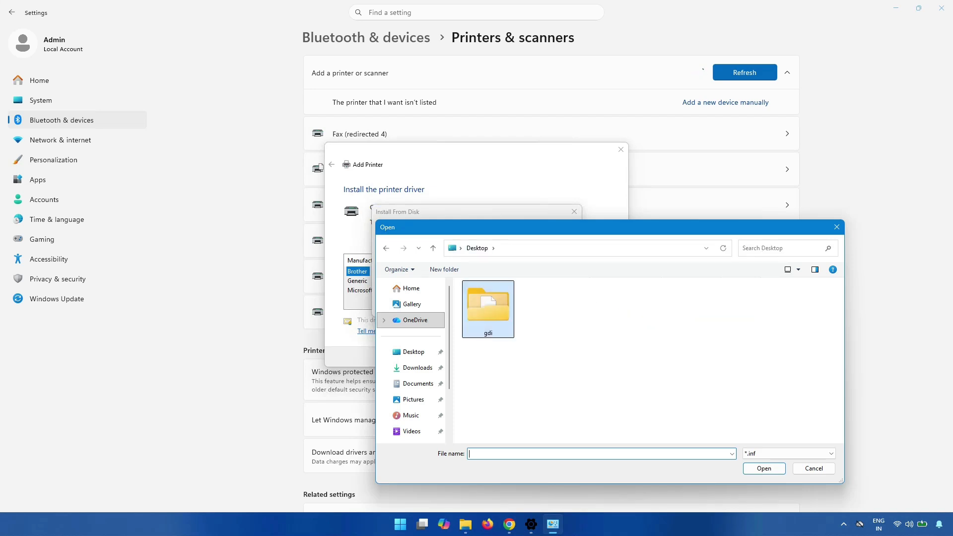
double_click(489, 318)
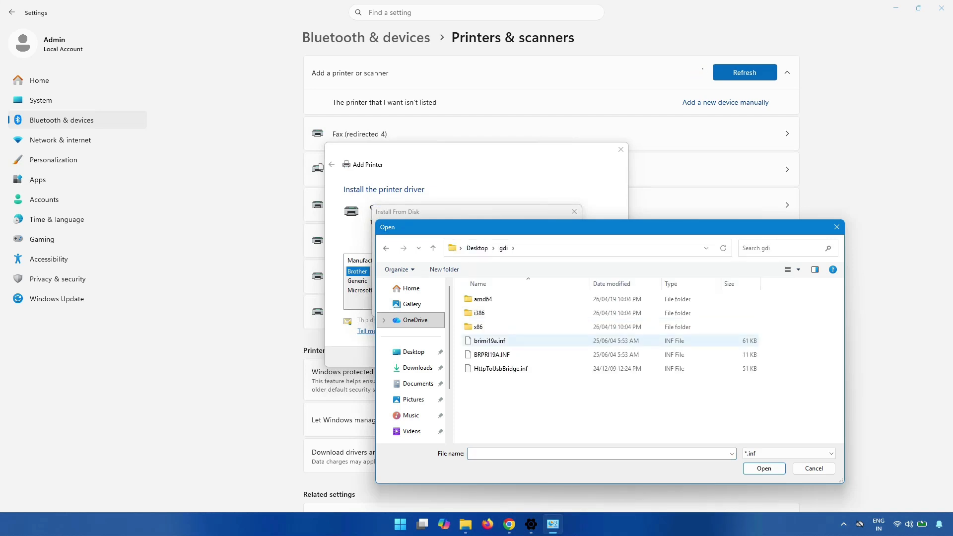
click(489, 340)
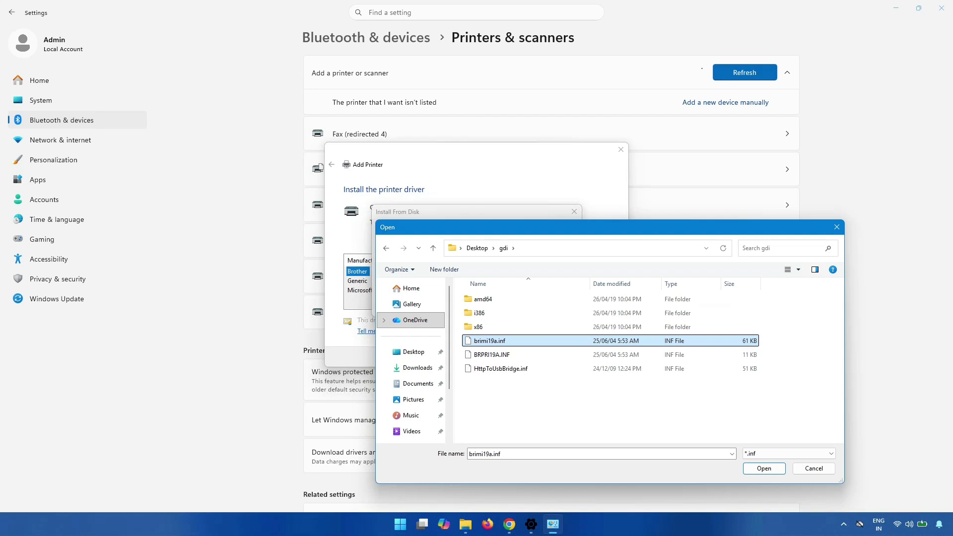
click(764, 468)
click(557, 232)
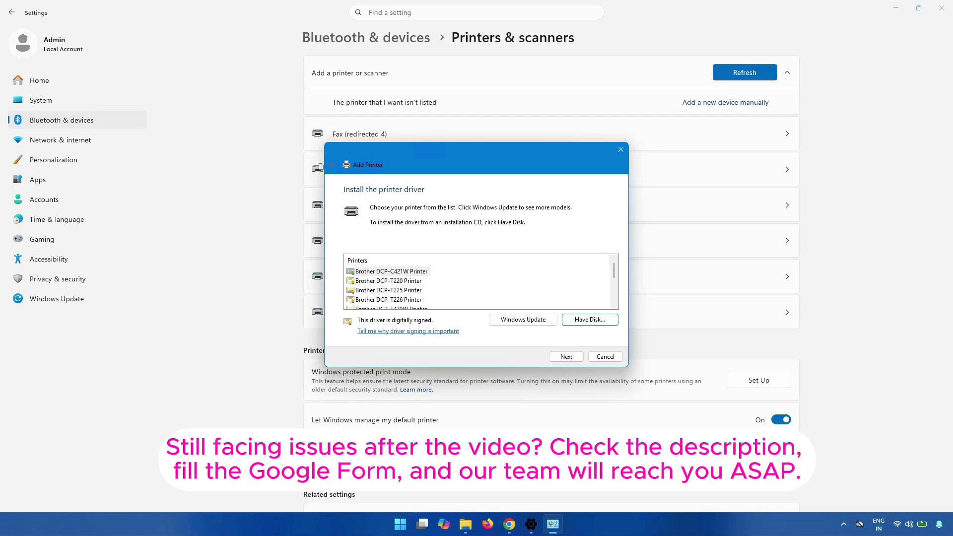
- Install the Brother DCP-T426W Printer model under its suggested name and finish adding the printer
scroll(477, 285, down, 2)
click(391, 271)
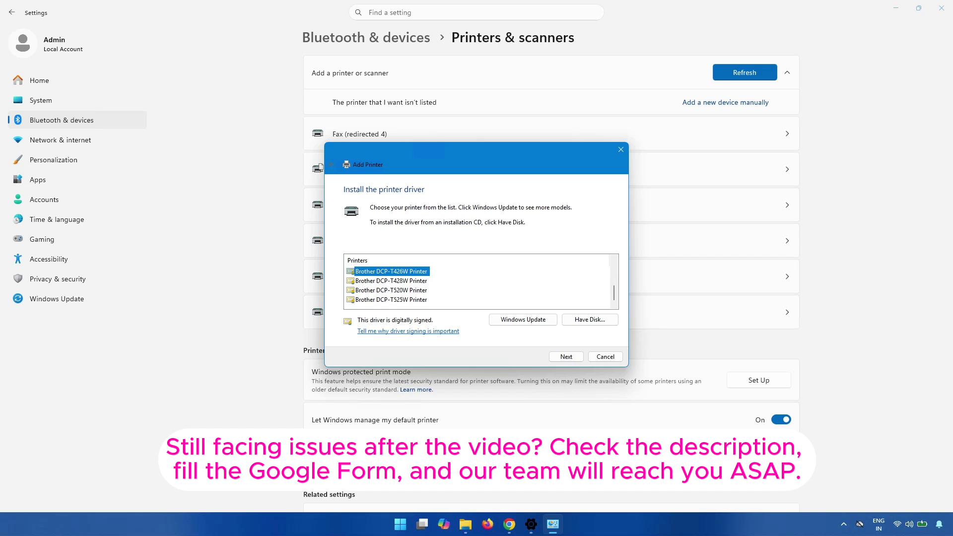
click(565, 356)
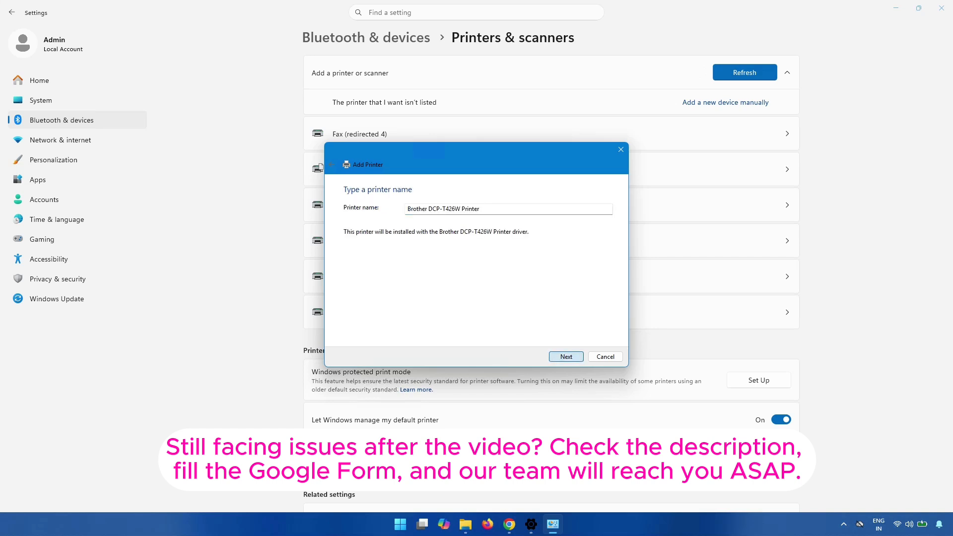
key(Return)
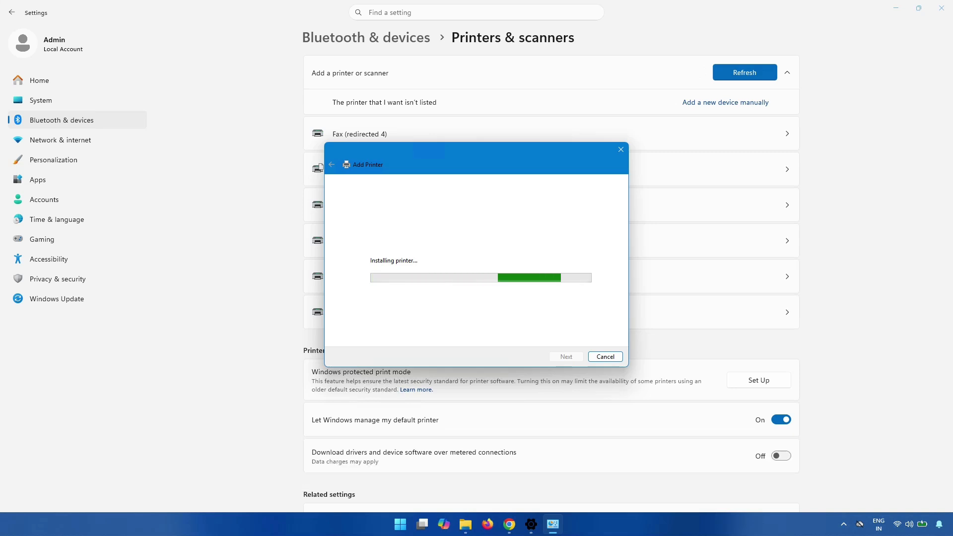
key(Return)
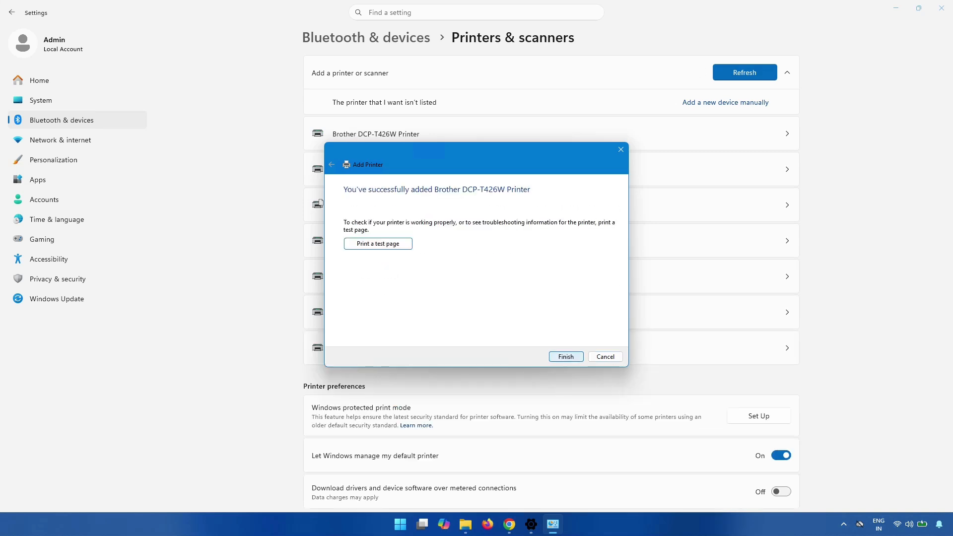
key(Return)
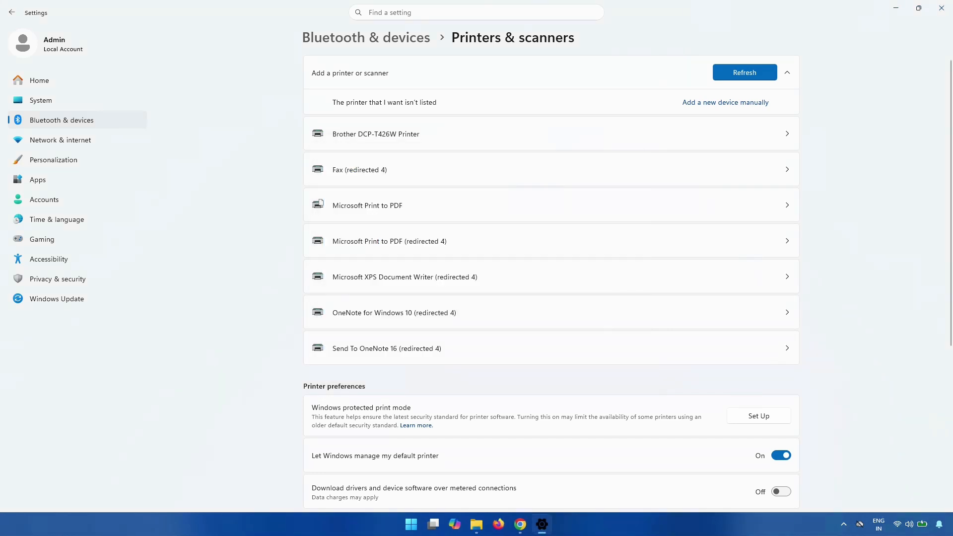
- Open the settings page of the newly added Brother DCP-T426W Printer
click(376, 134)
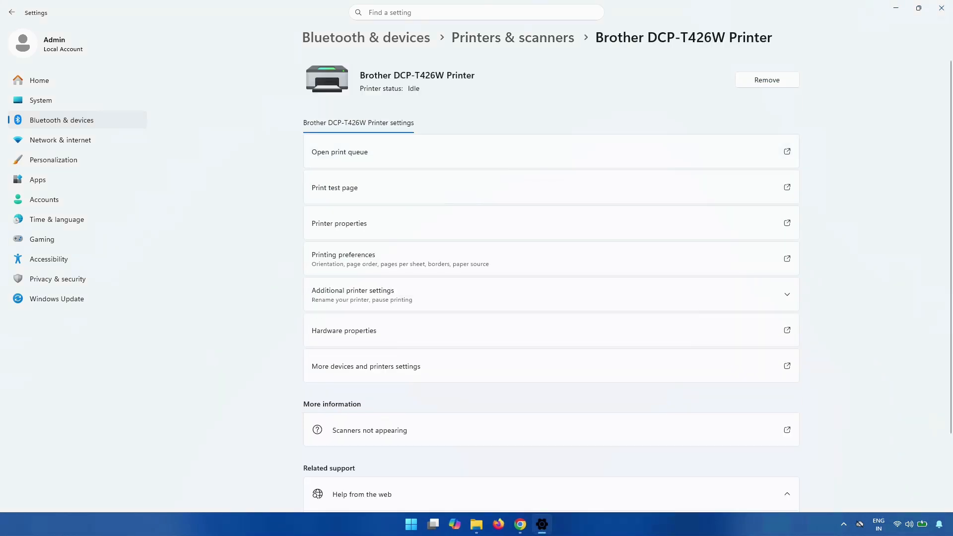